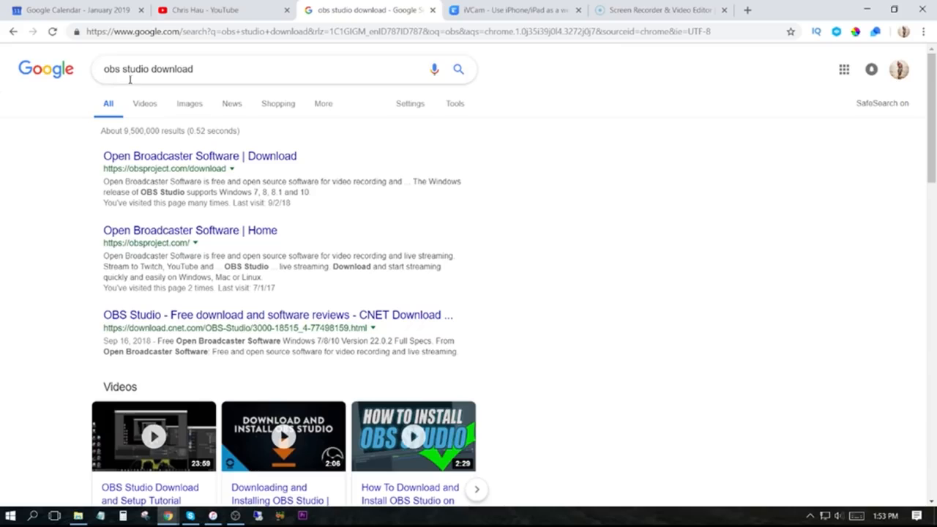
Open the official OBS Studio download page from the search results and view the Windows download options
left_click(262, 157)
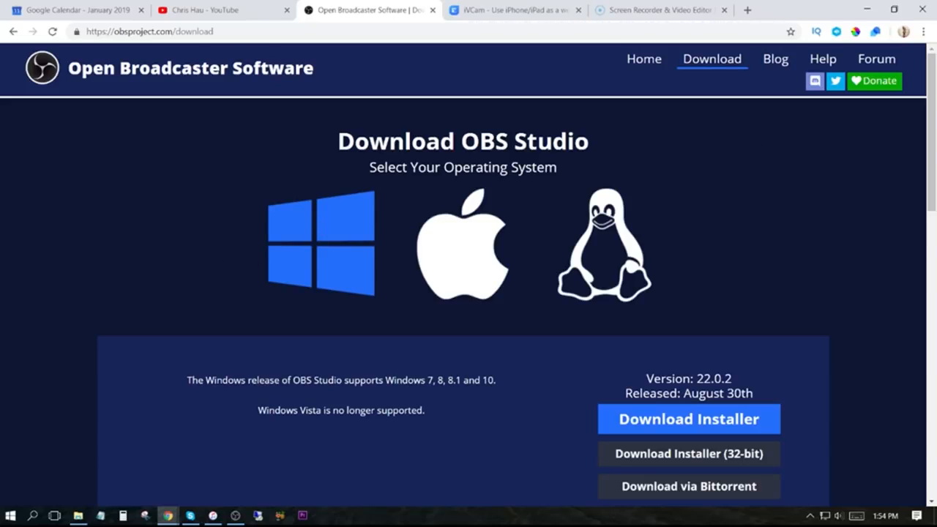
scroll(779, 215, "down", 1)
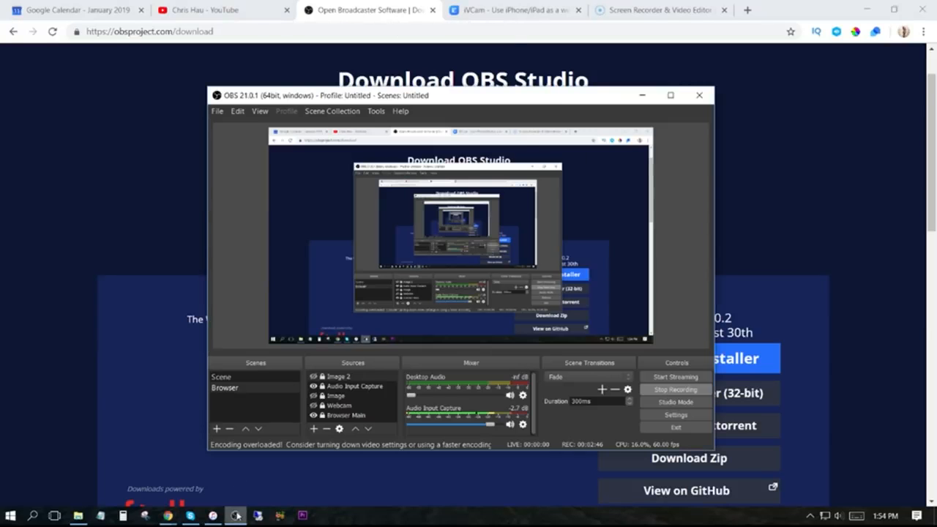
Switch to OBS Studio and look through the source types that can be added, including Display Capture
left_click(235, 516)
mouse_move(514, 99)
left_mouse_down()
mouse_move(370, 96)
mouse_move(673, 83)
mouse_move(349, 73)
mouse_move(563, 214)
mouse_move(554, 59)
mouse_move(429, 108)
mouse_move(522, 83)
mouse_move(441, 71)
mouse_move(532, 83)
mouse_move(514, 89)
left_mouse_up()
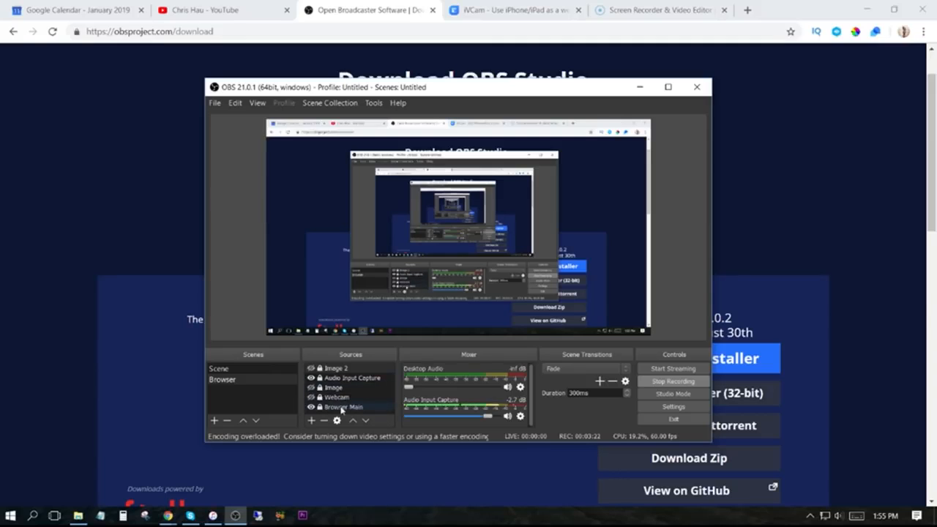
left_click(312, 421)
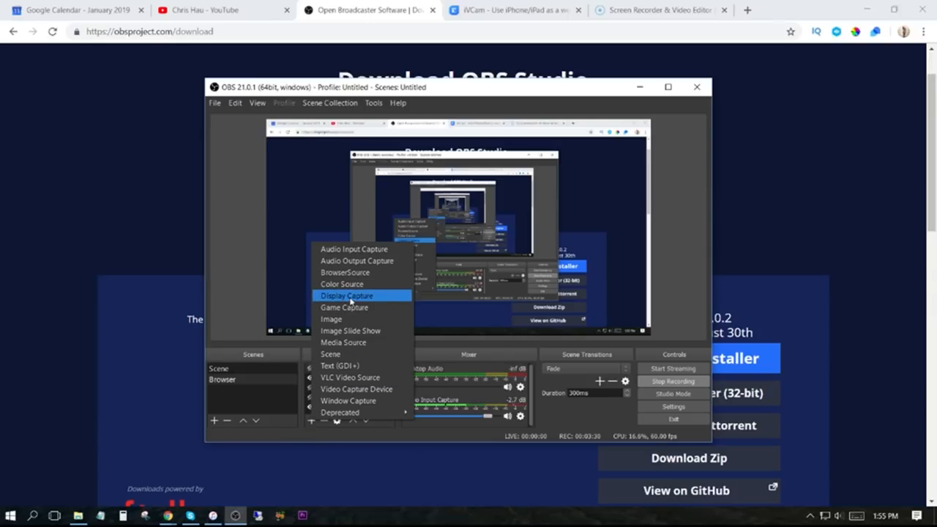
left_click(309, 437)
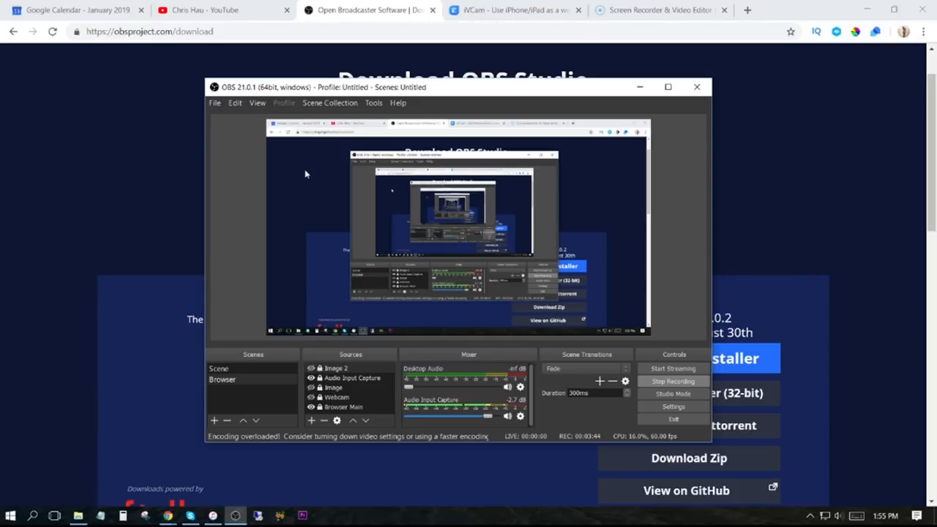
Bring up the YouTube channel page in the browser behind OBS Studio and review the list of addable source types
left_click(238, 13)
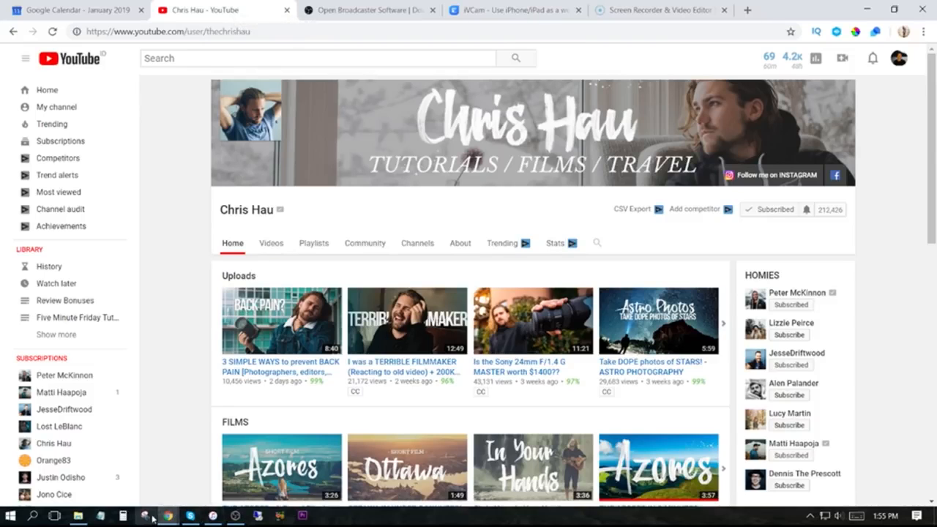
left_click(234, 515)
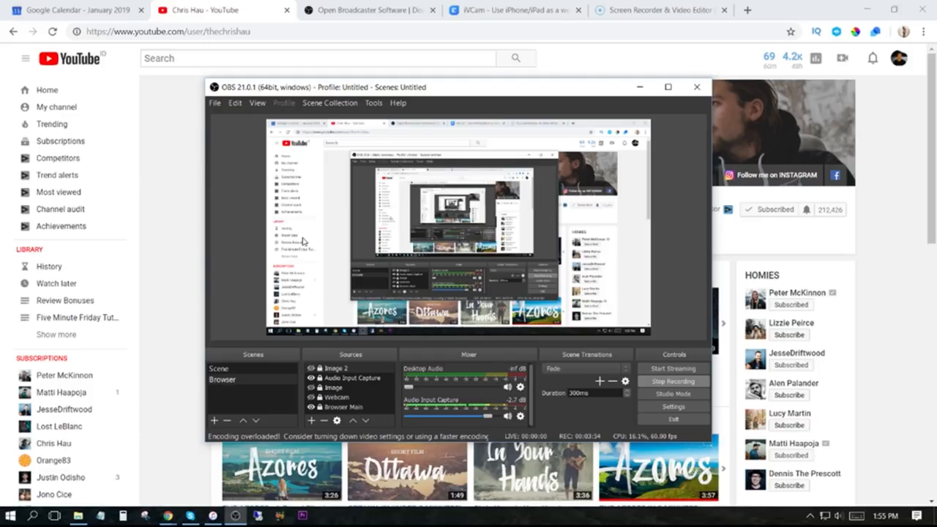
left_click(313, 423)
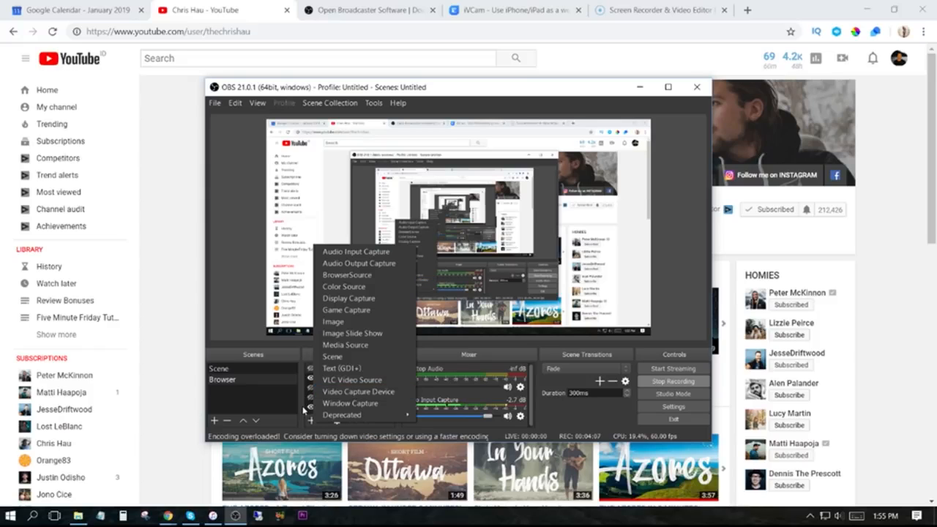
left_click(281, 402)
Toggle the visibility of the Webcam source in the Browser scene, leaving it shown
left_click(336, 397)
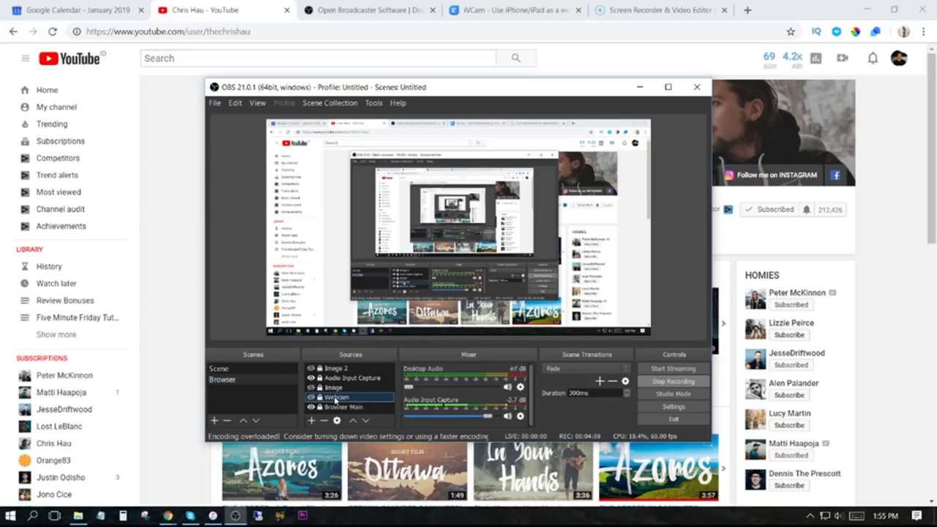
left_click(311, 397)
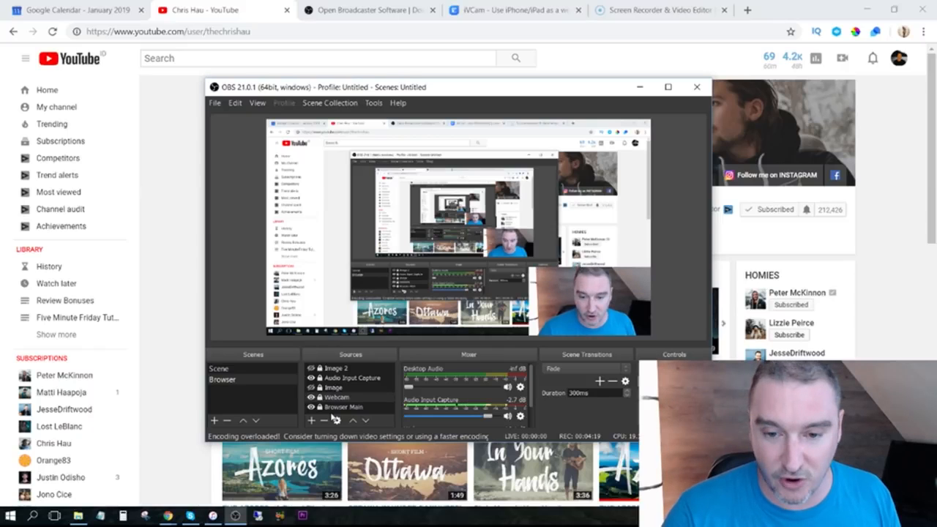
left_click(311, 397)
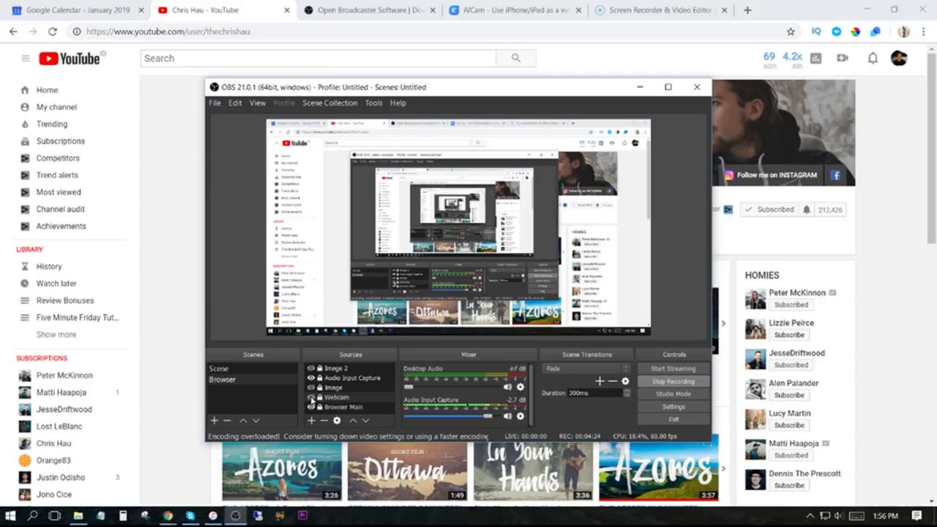
left_click(311, 397)
Choose C922 Pro Stream Webcam as the device in the Webcam source's properties and accept them
left_click(337, 421)
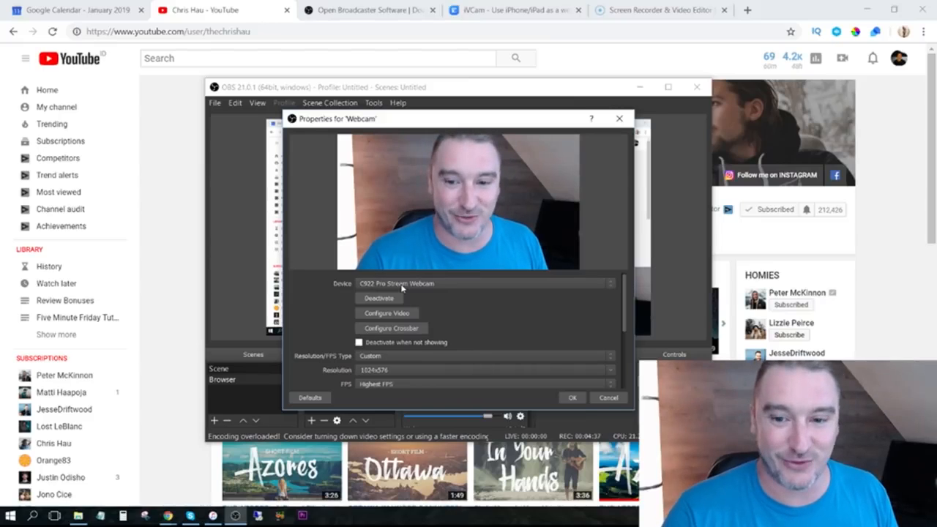
left_click(410, 285)
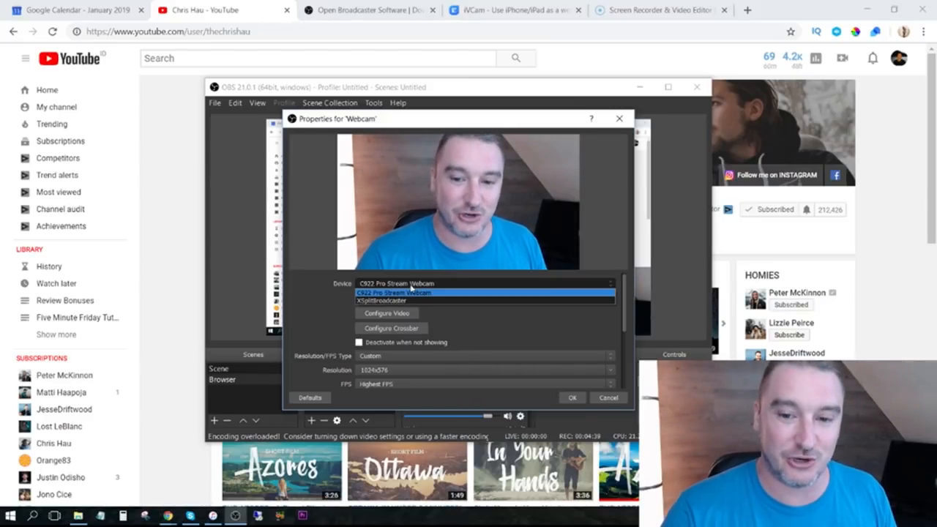
left_click(411, 294)
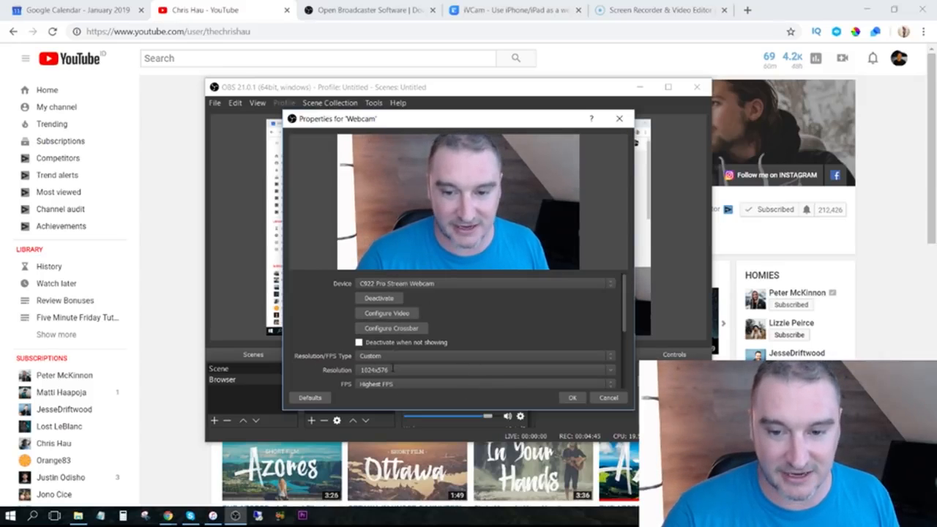
left_click(573, 398)
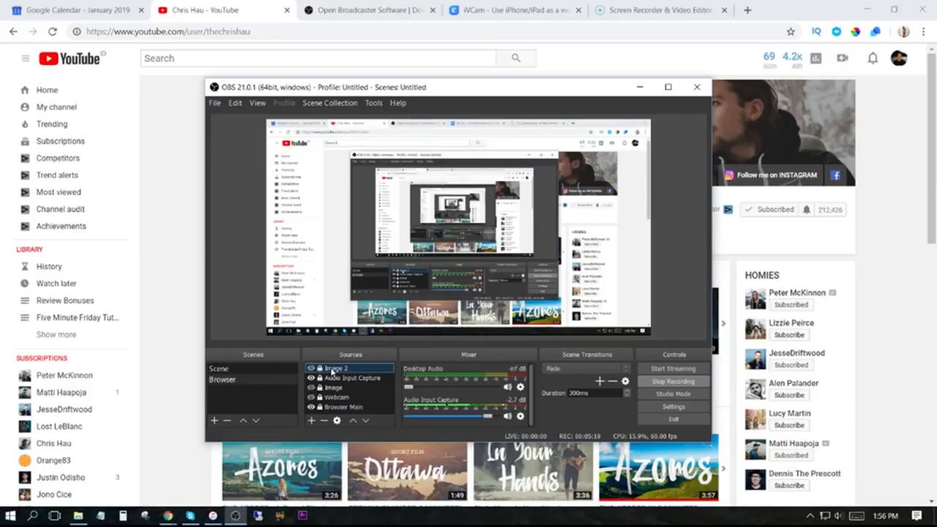
Look through the addable source types and check the image file set in the Image 2 source's properties
left_click(311, 421)
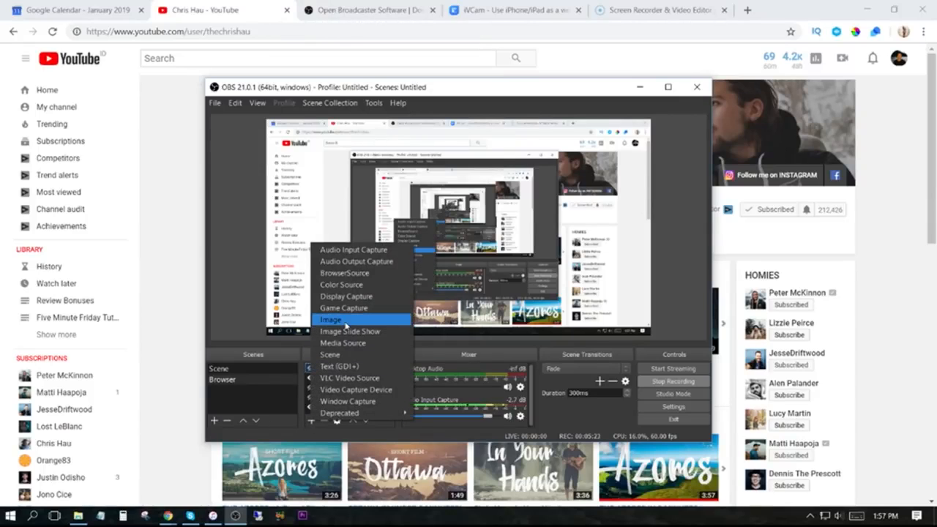
left_click(312, 432)
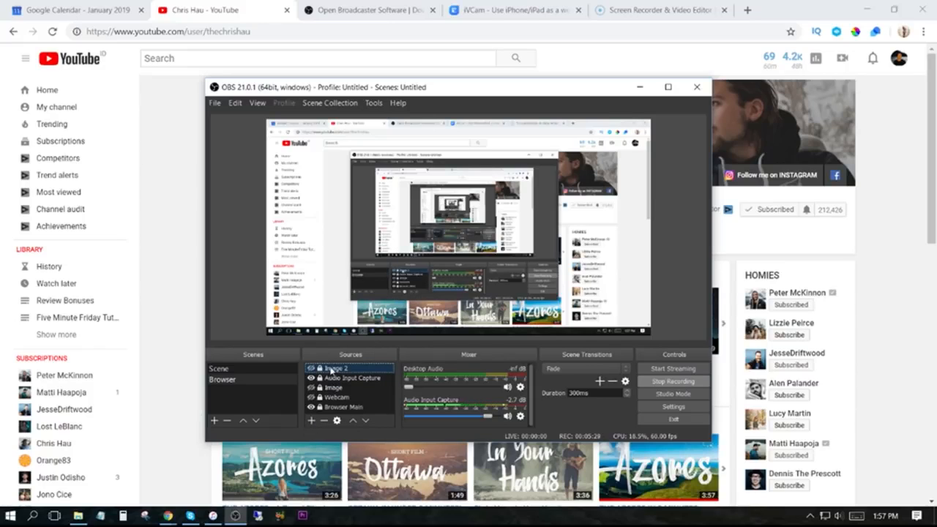
left_click(337, 420)
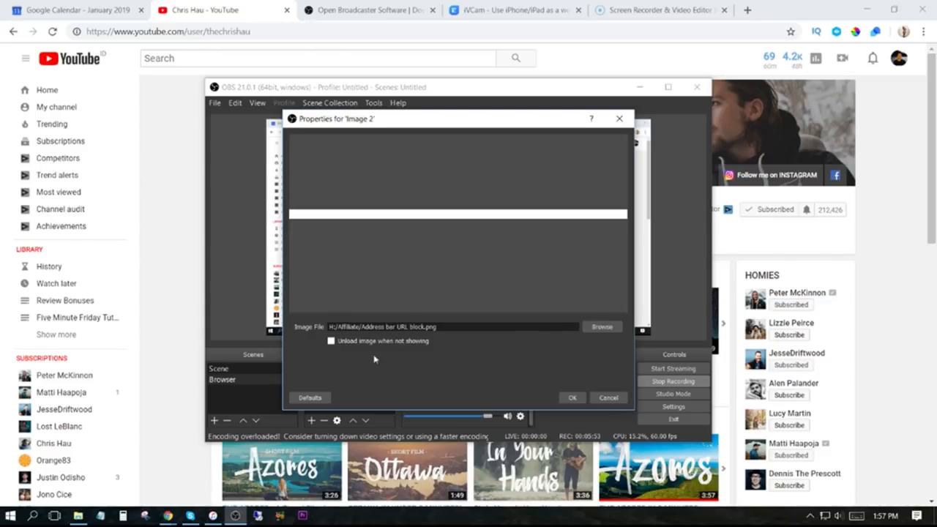
left_click(573, 397)
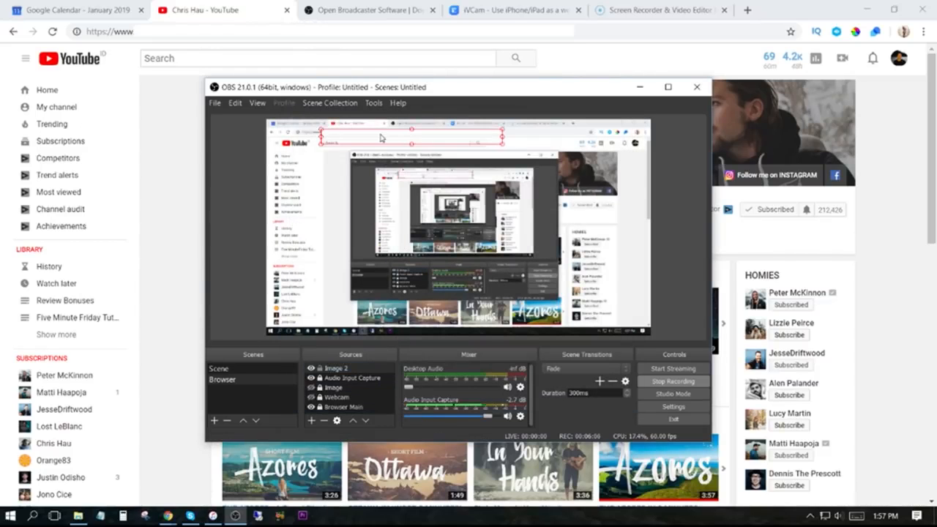
Move the white Image 2 block over the URL in the address bar and lock it, and show the Image banner source
mouse_move(376, 136)
left_mouse_down()
mouse_move(451, 155)
mouse_move(433, 188)
mouse_move(375, 221)
mouse_move(369, 139)
left_mouse_up()
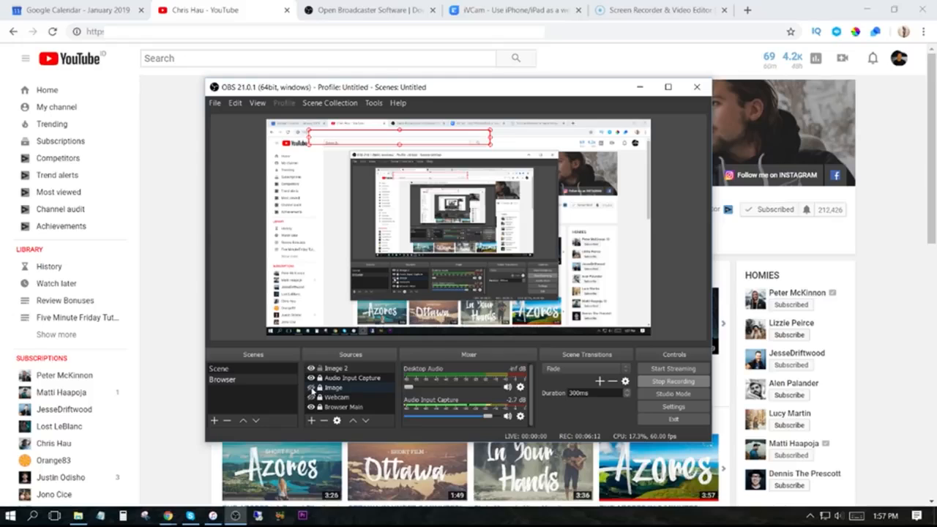
left_click(311, 388)
left_click(312, 388)
left_click(320, 369)
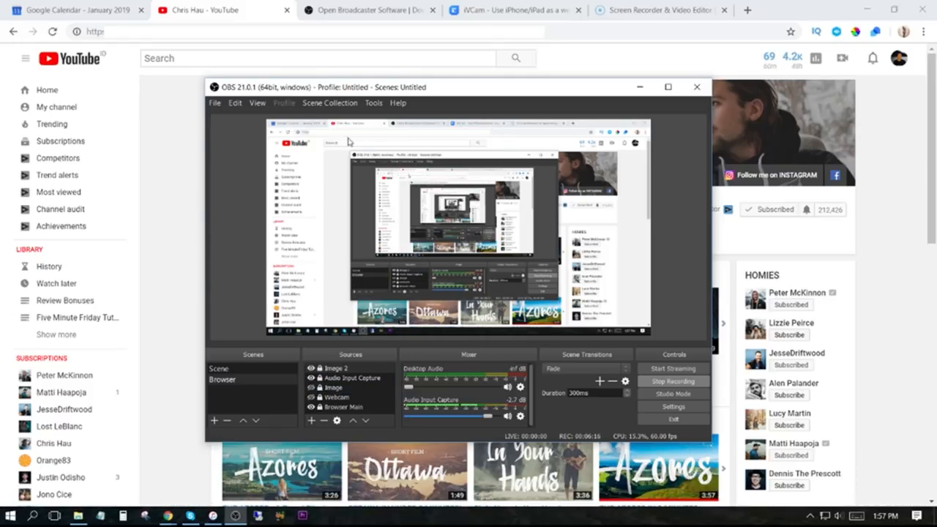
left_click(311, 388)
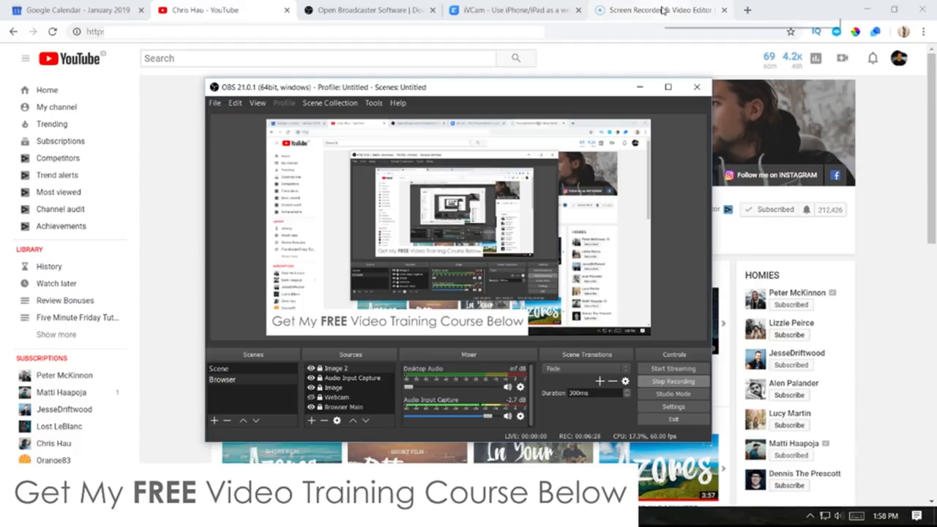
Switch to the browser and open the YouTube Thumbnail bookmark in a new tab
left_click(748, 10)
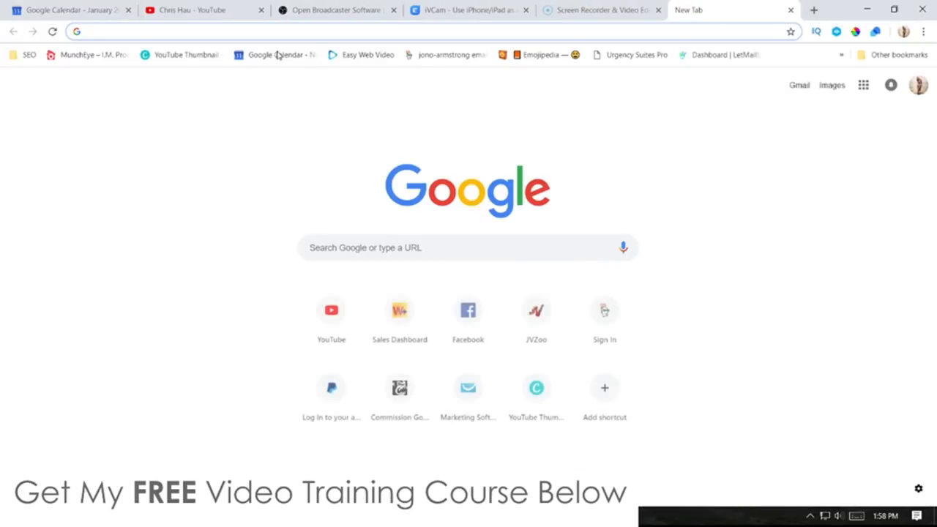
left_click(183, 54)
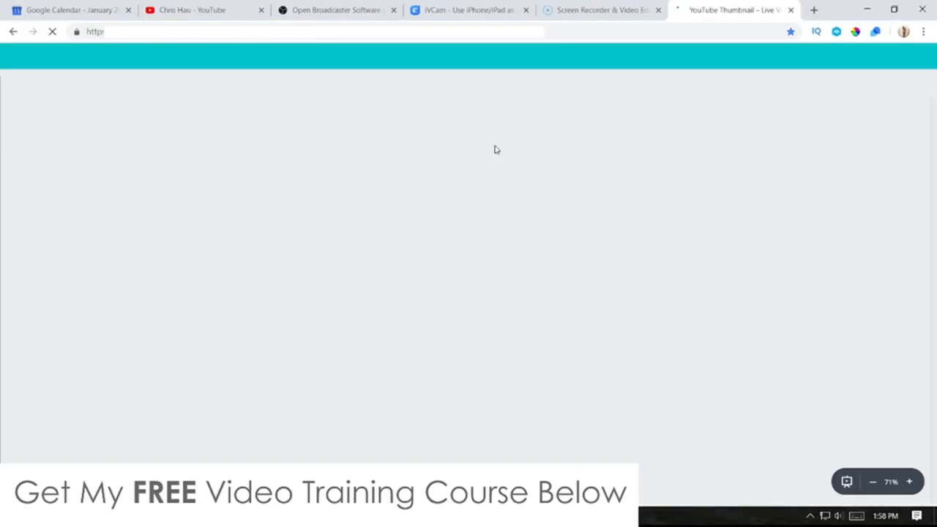
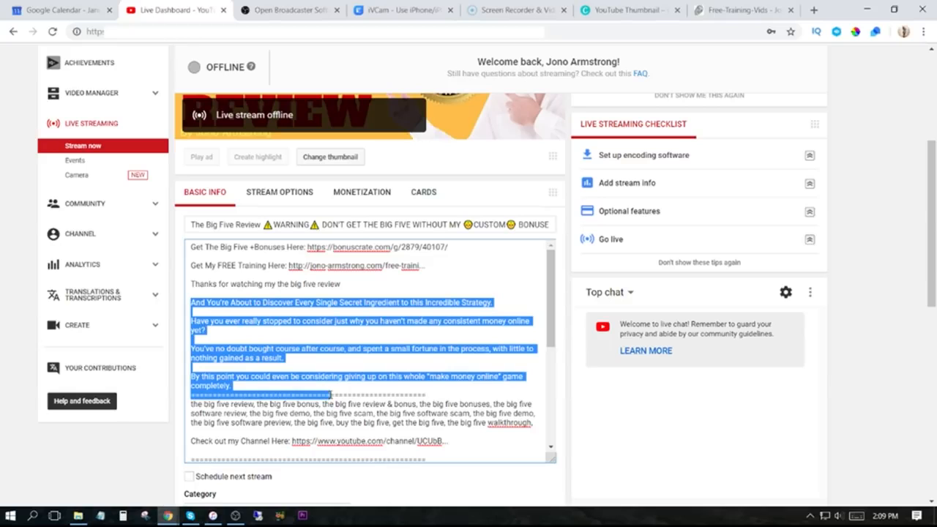
Examine the live stream description's keyword list, recommended products, affiliate disclaimer and closing links
left_click(327, 360)
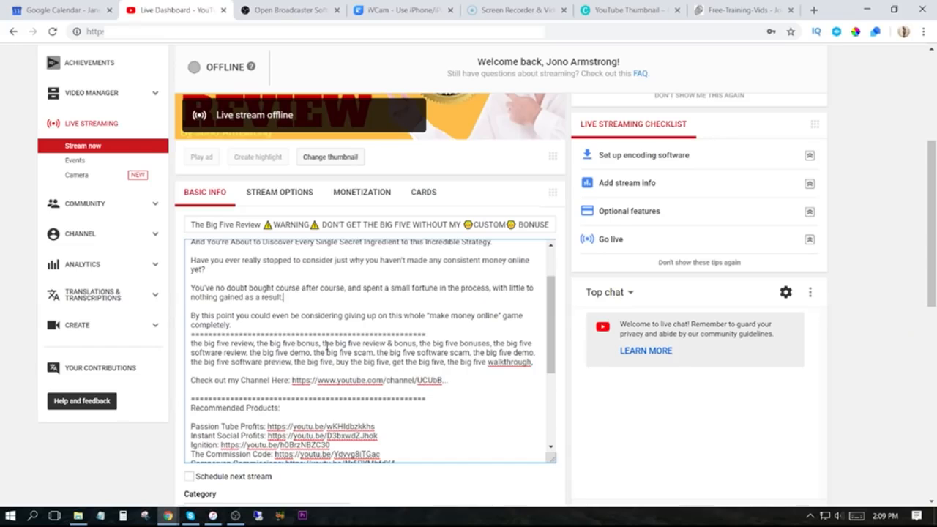
scroll(329, 344, "down", 5)
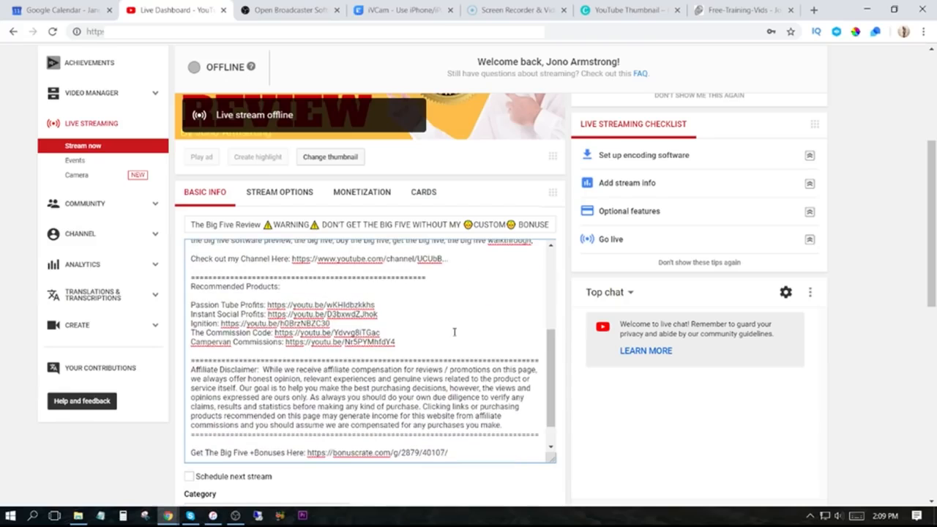
scroll(448, 334, "up", 2)
scroll(448, 333, "up", 1)
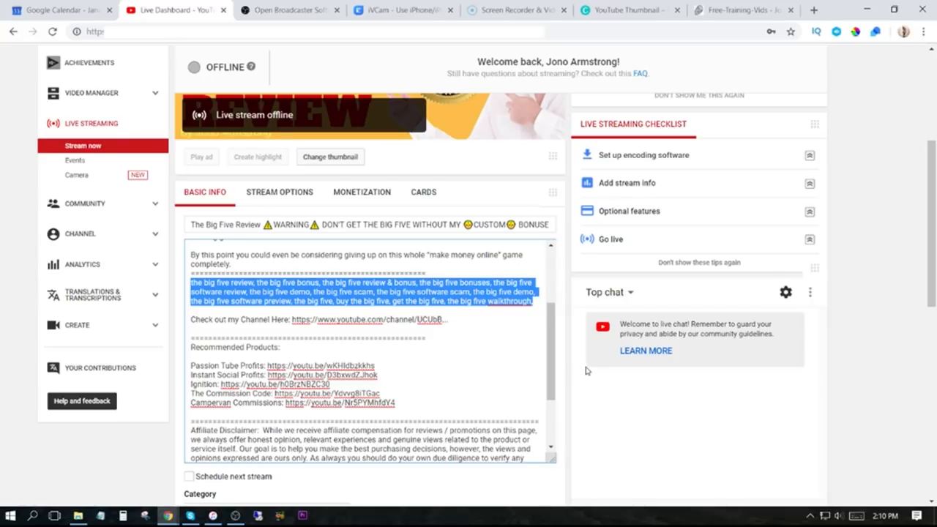
scroll(484, 365, "down", 3)
scroll(597, 445, "down", 4)
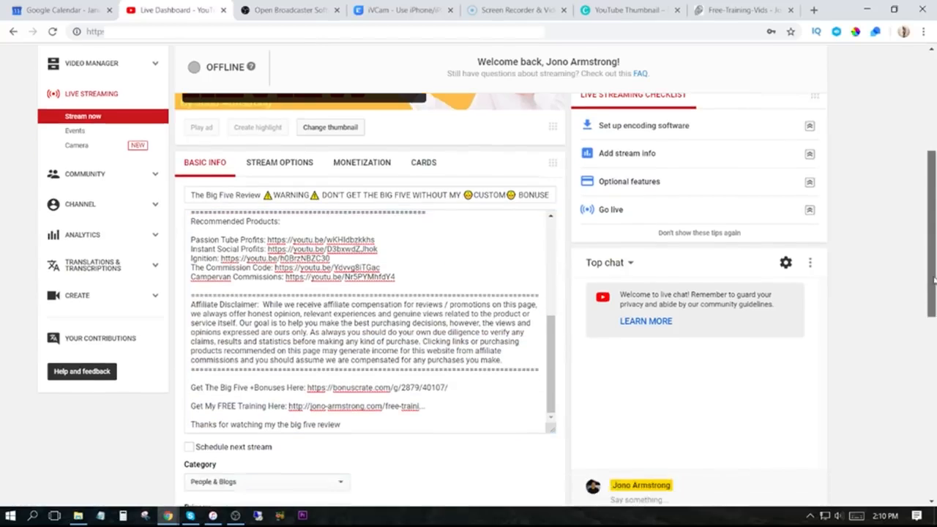
Open the live event's advanced settings and remove all existing tags from its basic info
left_click(529, 316)
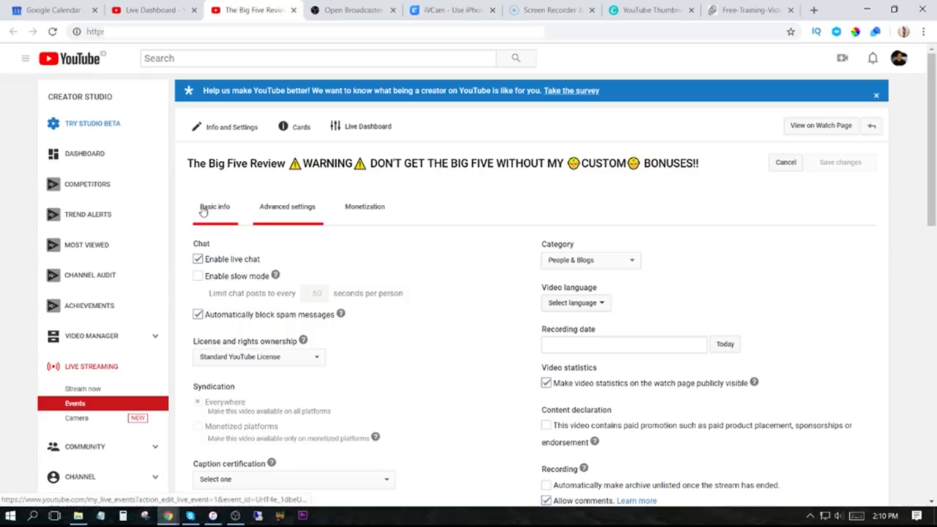
left_click(223, 209)
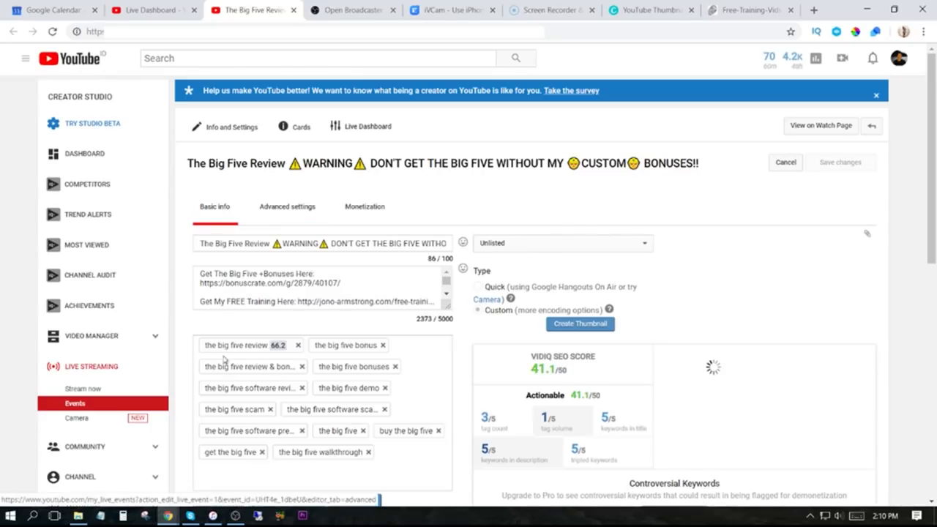
left_click(298, 346)
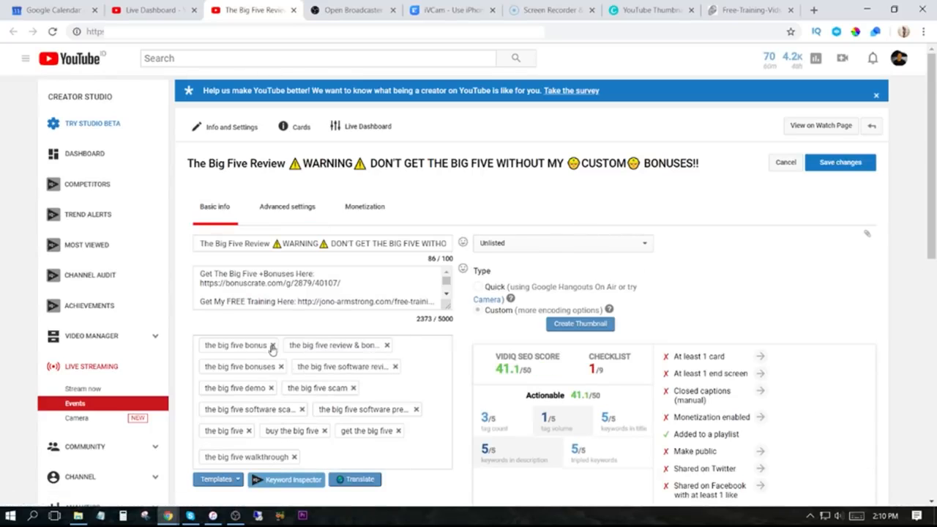
left_click(272, 345)
left_click(301, 346)
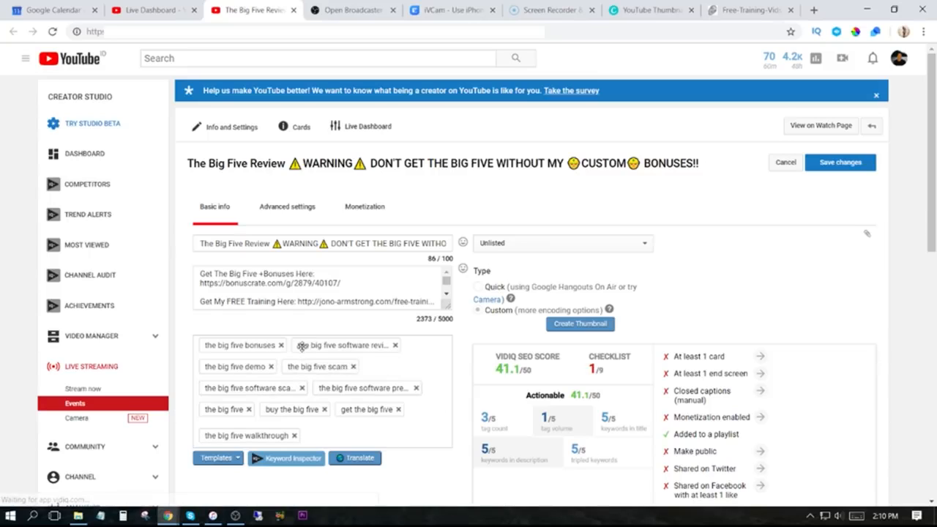
left_click(281, 346)
left_click(301, 346)
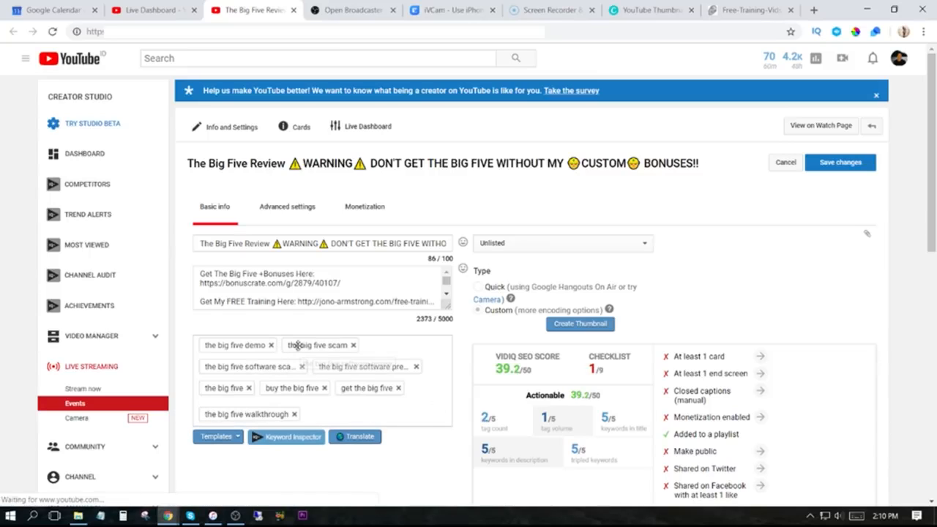
left_click(271, 346)
left_click(270, 345)
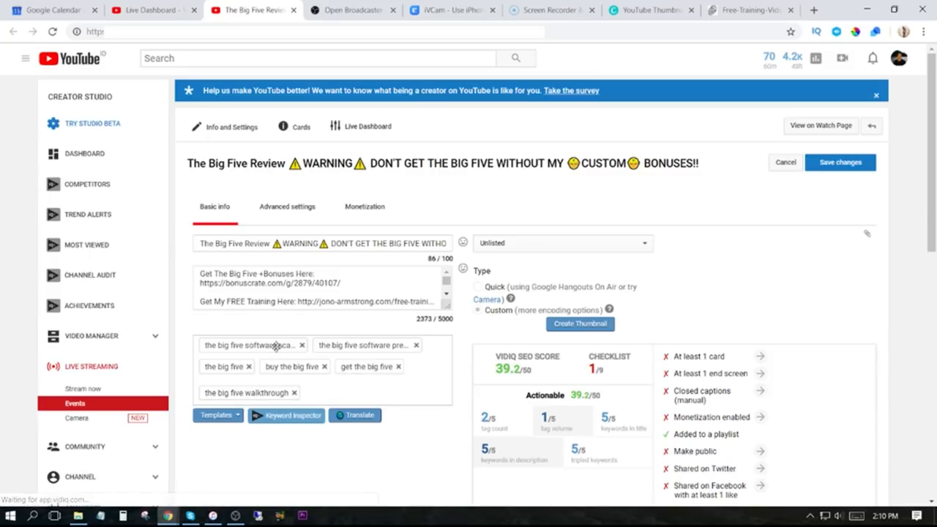
left_click(302, 345)
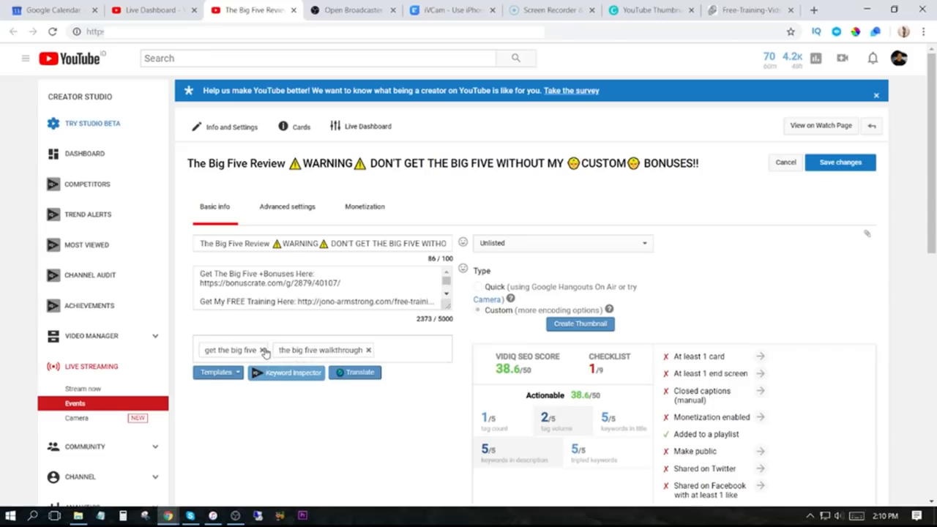
left_click(268, 349)
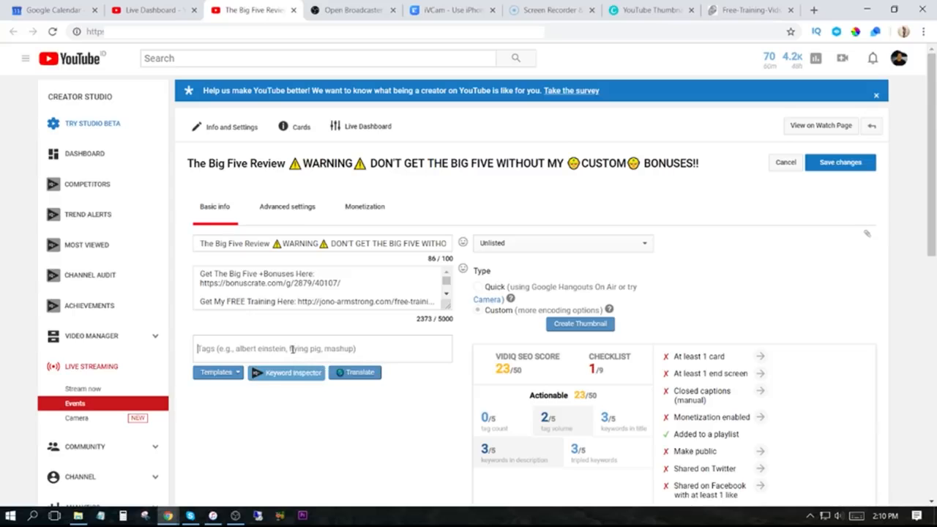
Paste the copied Big Five keywords, from "the big five review" to "the big five walkthrough", as tags, save the event and close its settings
key("ctrl+v")
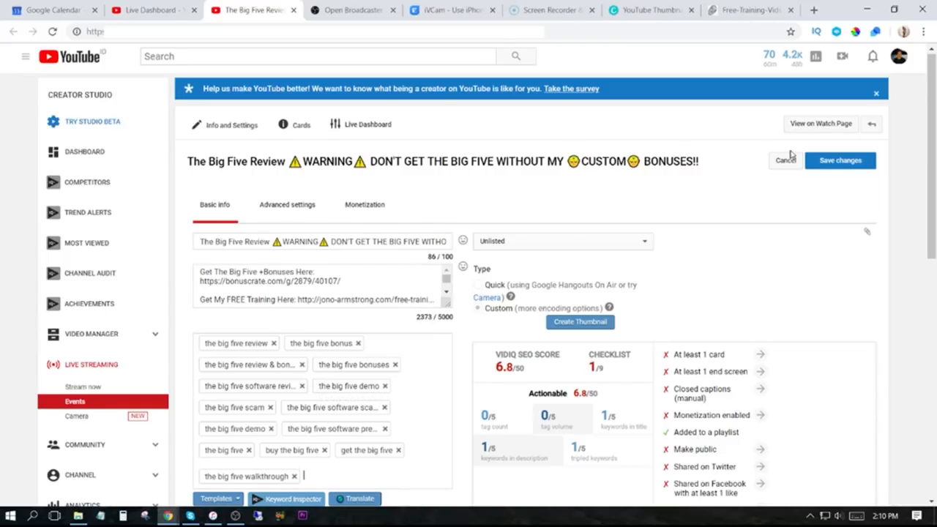
left_click(839, 161)
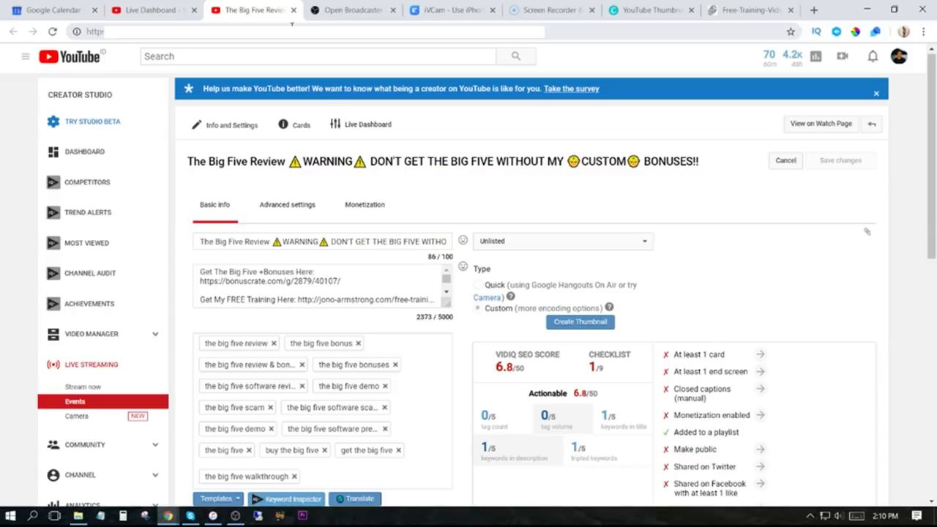
left_click(292, 10)
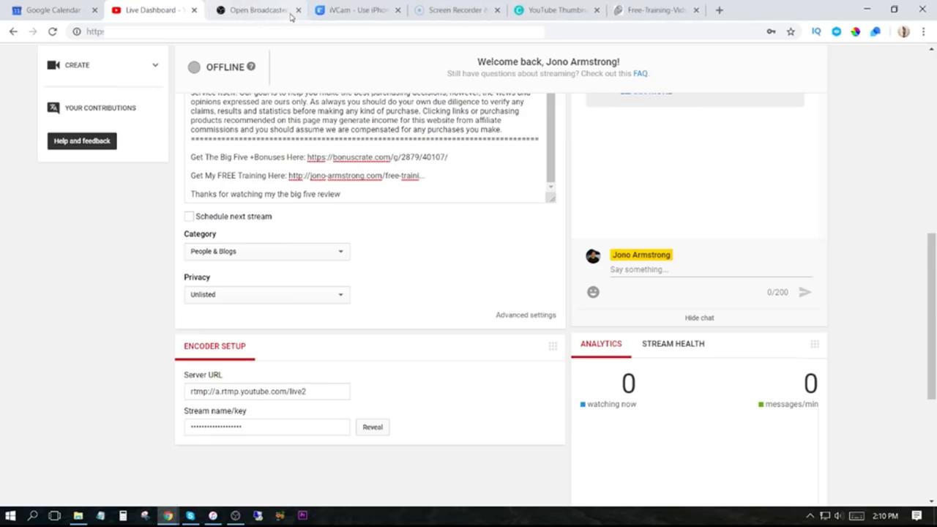
scroll(388, 329, "up", 3)
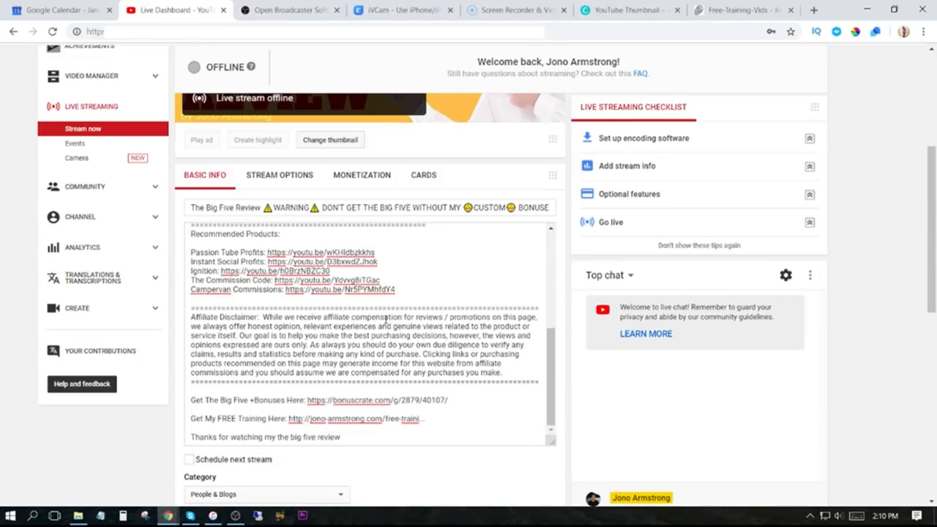
scroll(386, 320, "up", 6)
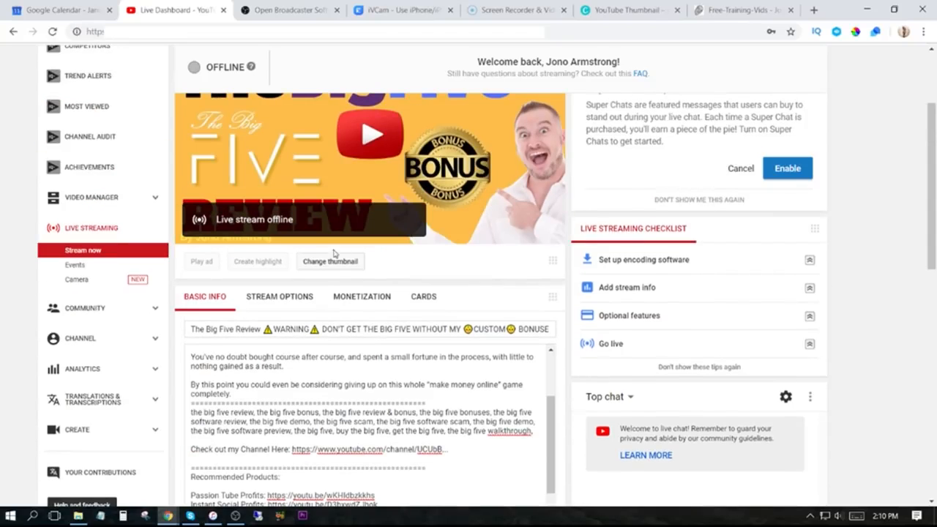
left_click(333, 264)
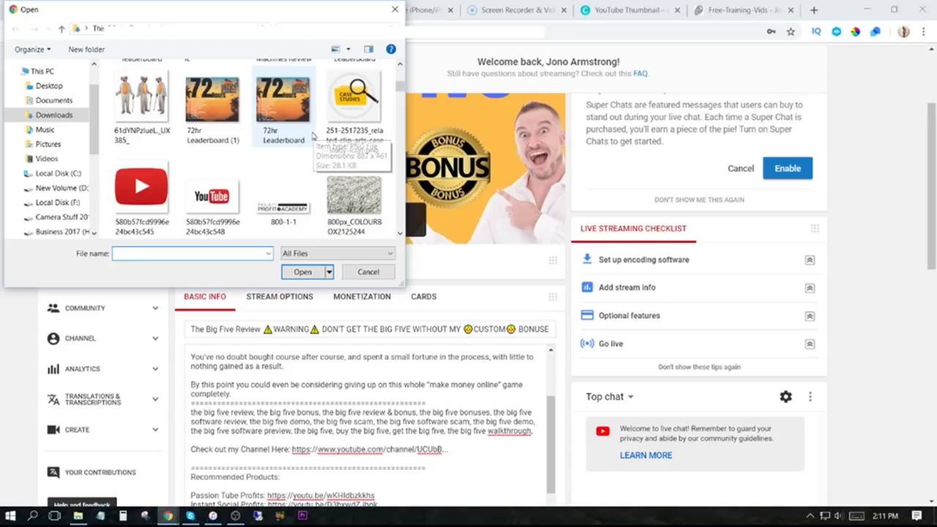
scroll(277, 162, "down", 3)
left_click(395, 10)
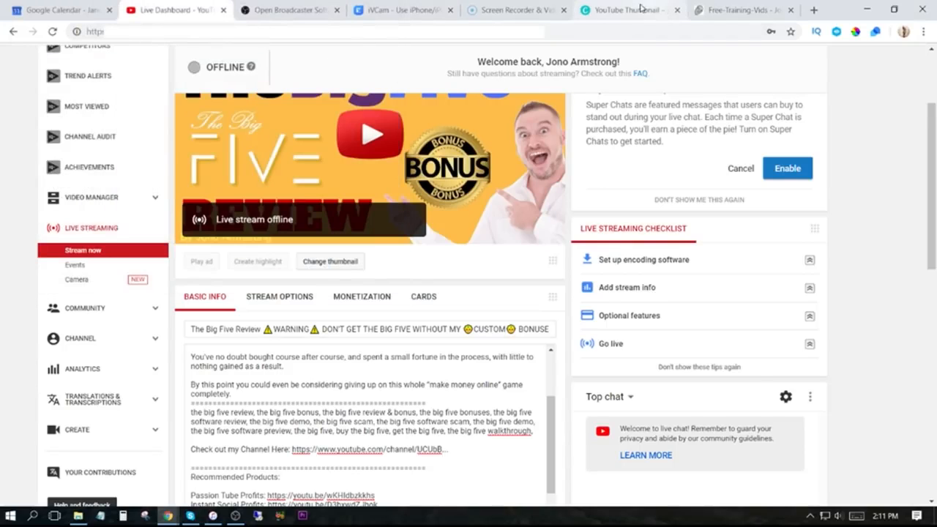
left_click(626, 10)
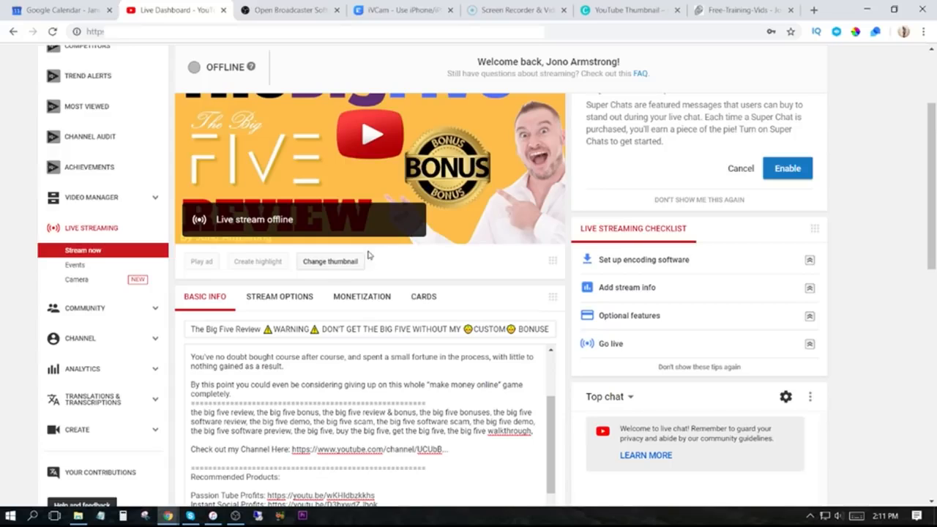
Replace the live stream's thumbnail with the Automation Bundle review image from the Downloads folder
left_click(330, 262)
scroll(249, 143, "down", 5)
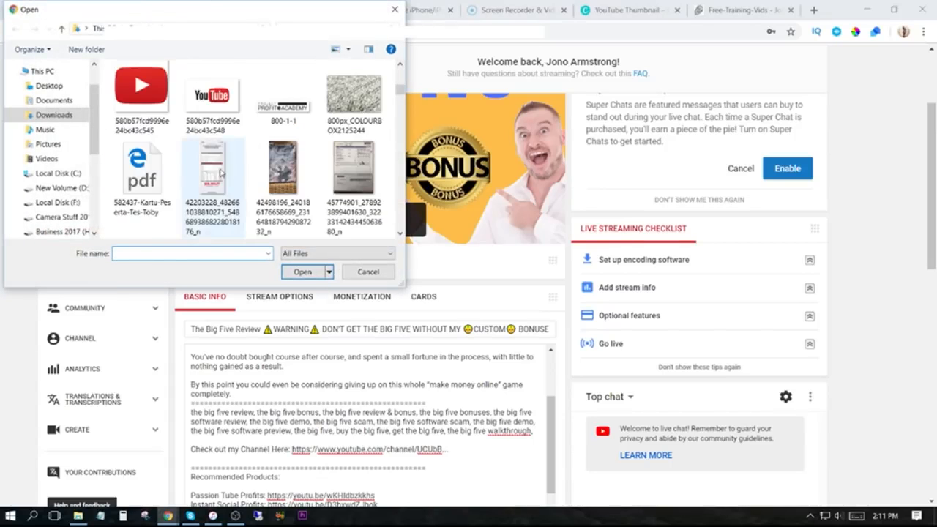
left_click(351, 197)
left_click(303, 272)
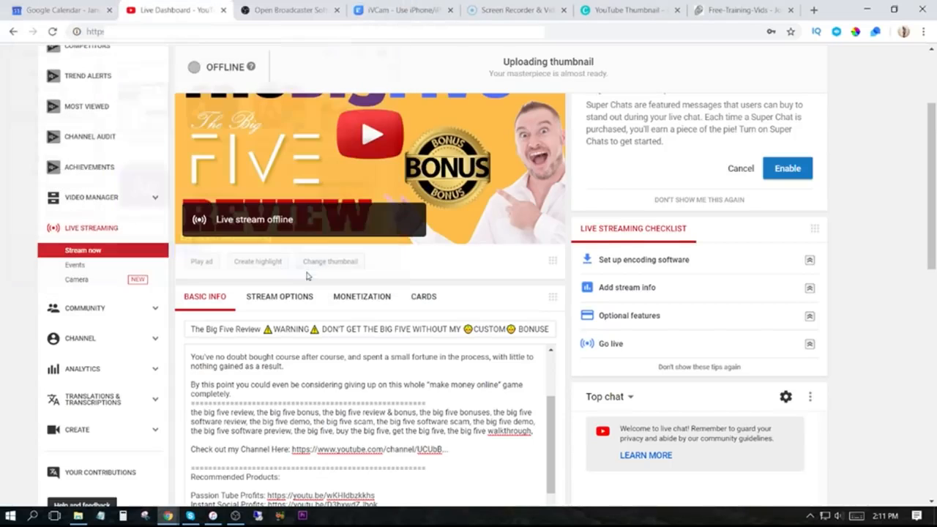
Examine the live dashboard's thumbnail preview, description, category and privacy settings, and switch to OBS Studio
scroll(504, 225, "up", 2)
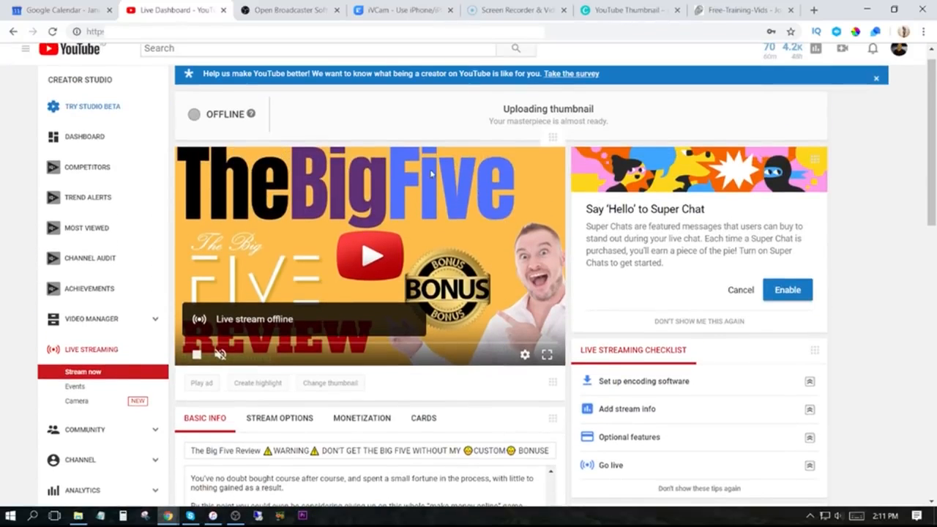
scroll(401, 253, "down", 6)
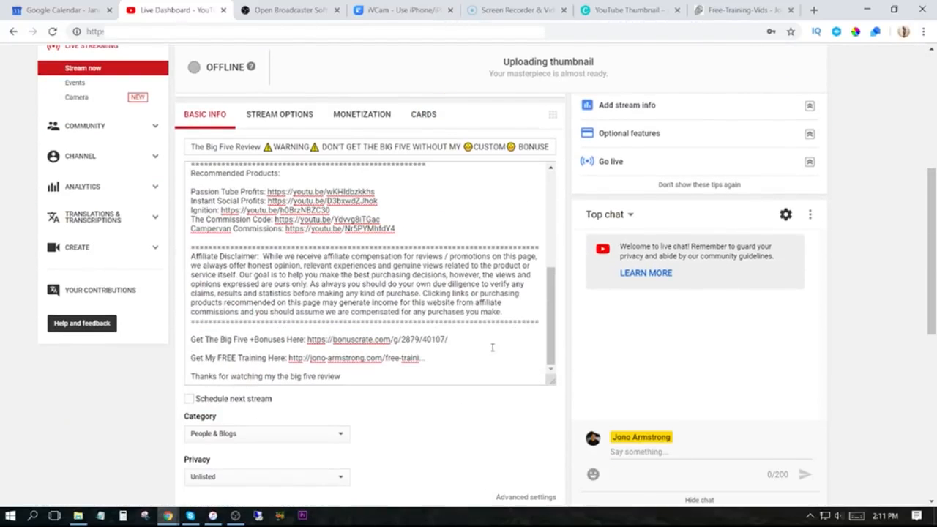
scroll(486, 455, "down", 3)
scroll(480, 421, "up", 5)
scroll(386, 307, "down", 2)
scroll(292, 234, "up", 2)
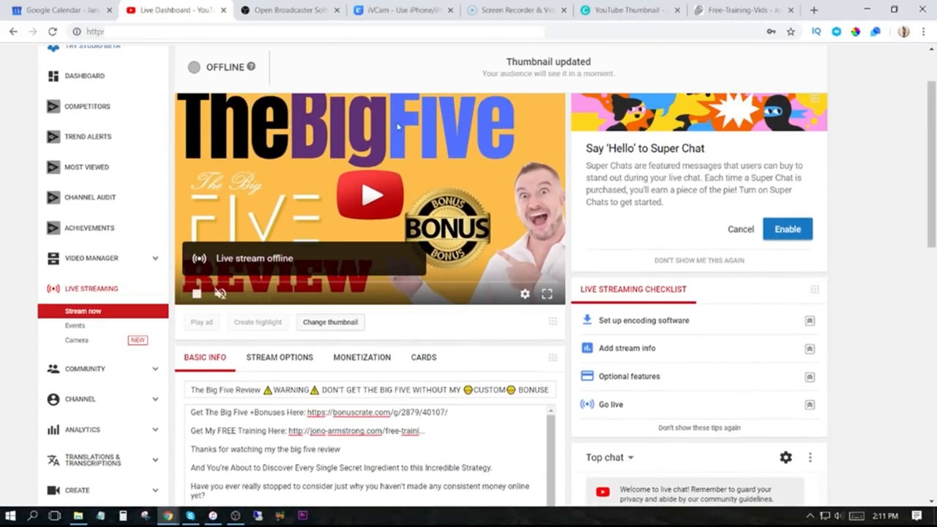
scroll(438, 180, "up", 2)
scroll(914, 276, "down", 6)
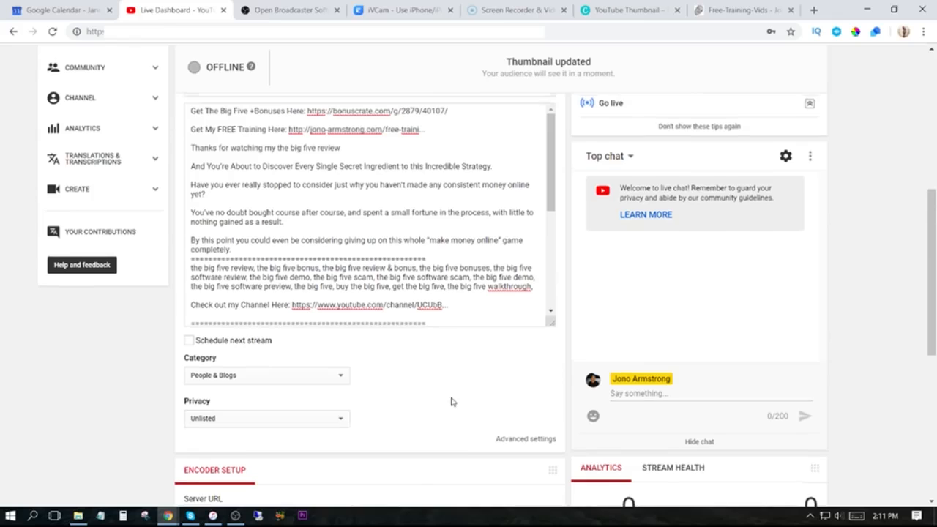
scroll(449, 402, "up", 3)
left_click(238, 516)
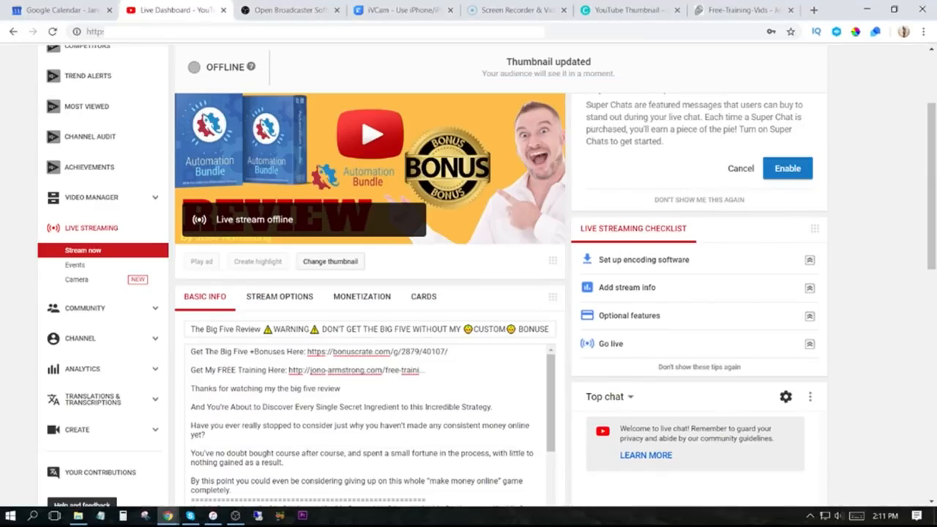
Open the Live Vid Ranker Review video for editing from the video list and check its privacy options
scroll(429, 227, "up", 3)
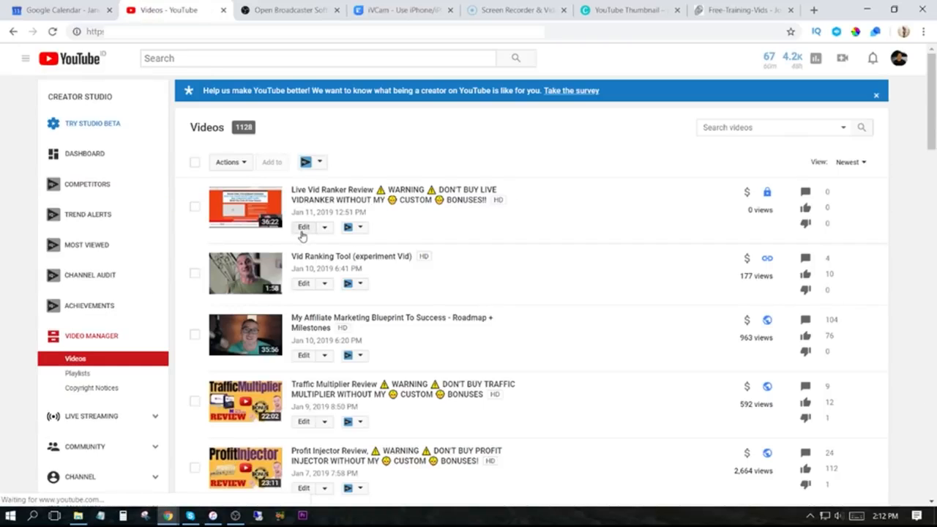
left_click(304, 228)
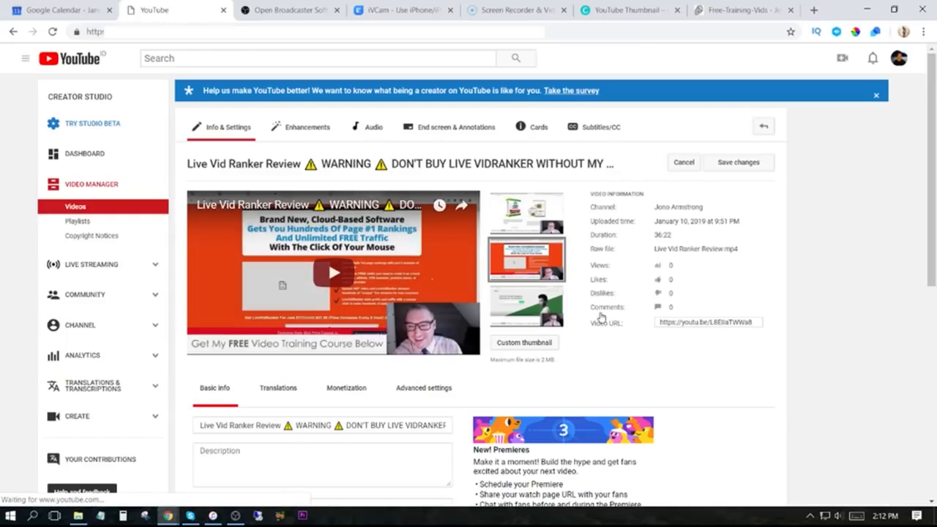
scroll(607, 318, "down", 3)
scroll(494, 400, "down", 2)
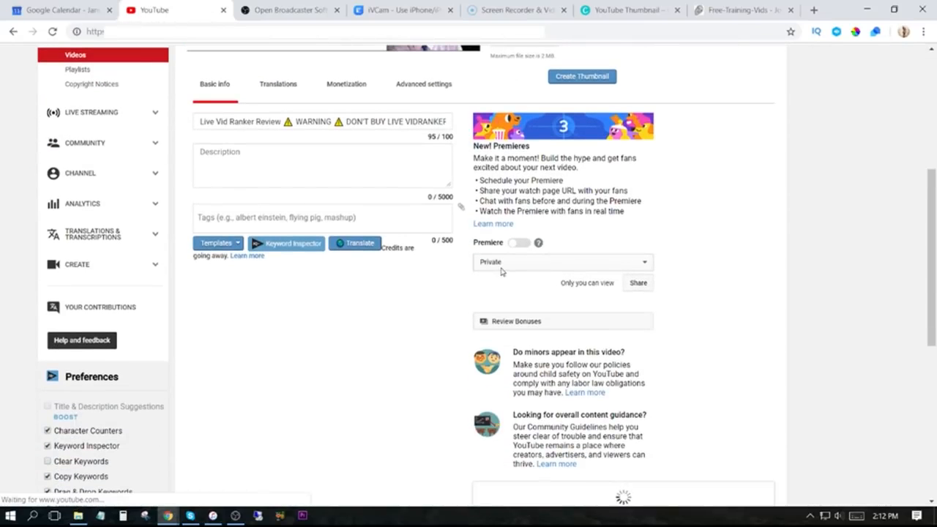
left_click(540, 266)
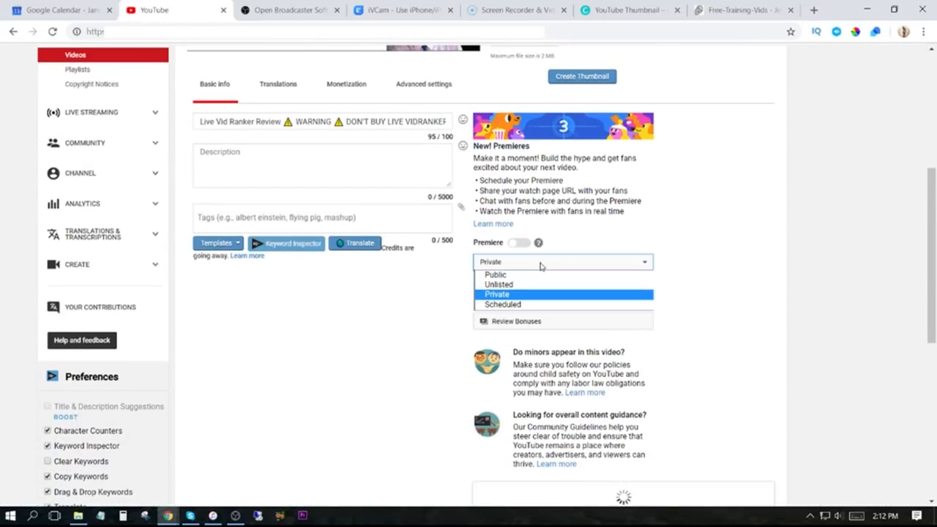
left_click(813, 224)
scroll(791, 300, "up", 4)
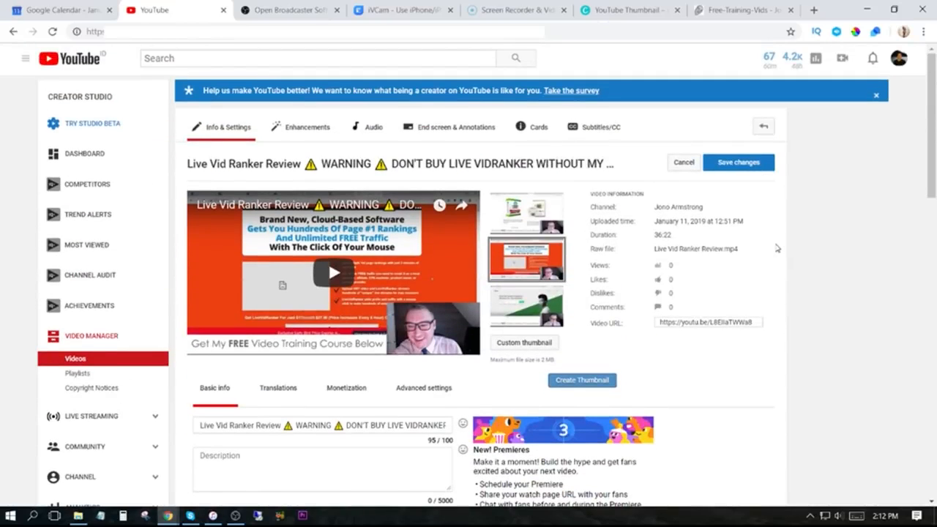